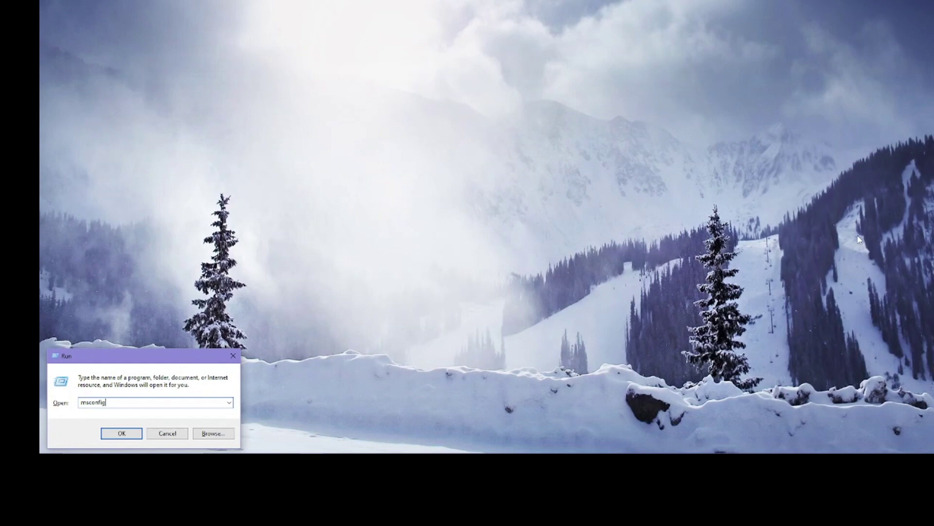
- Open System Configuration with msconfig and review the startup apps list in Task Manager
key(Return)
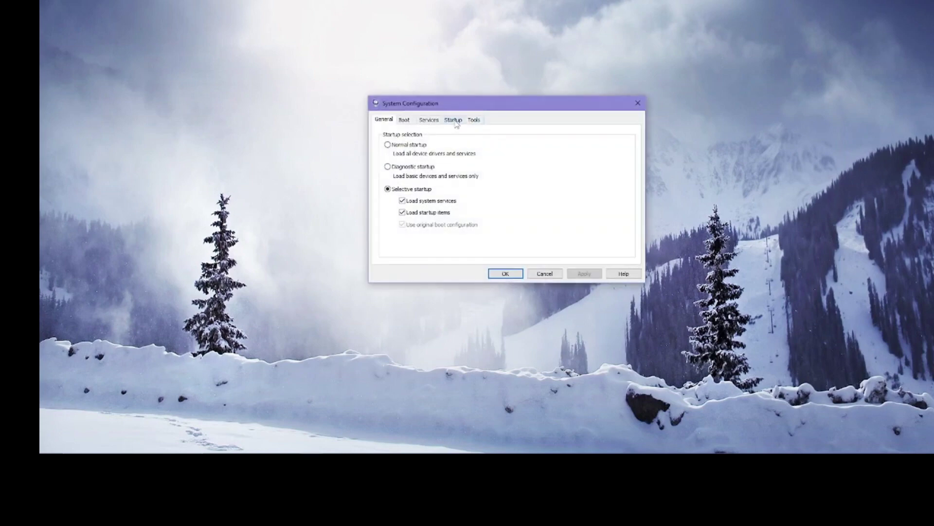
click(455, 122)
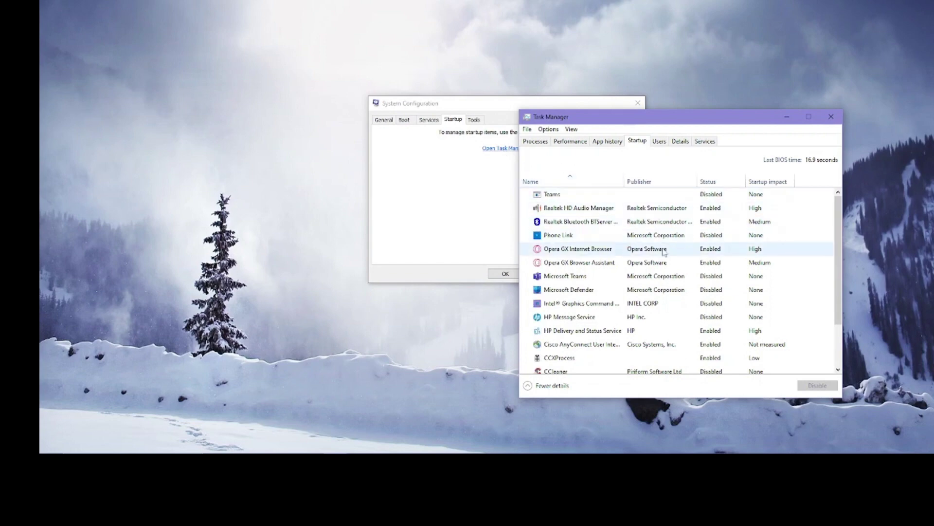
drag(842, 215, 835, 276)
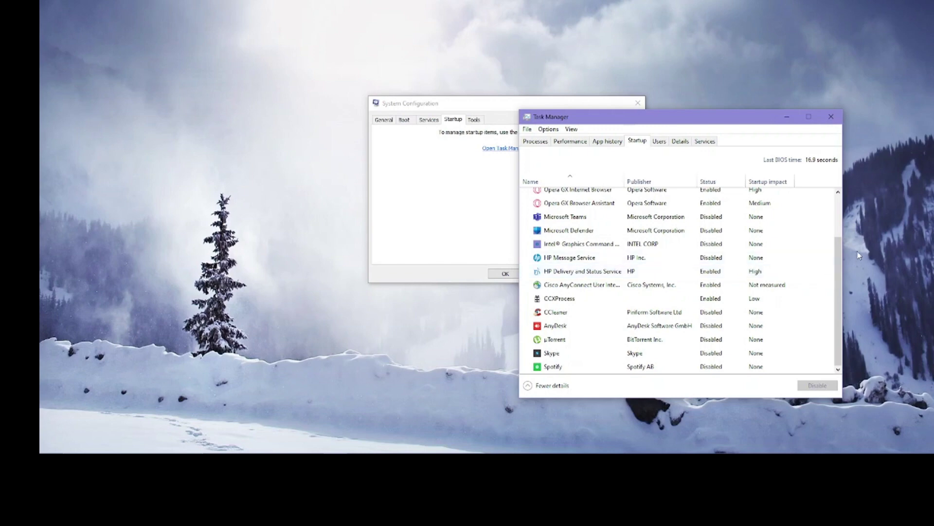
click(831, 117)
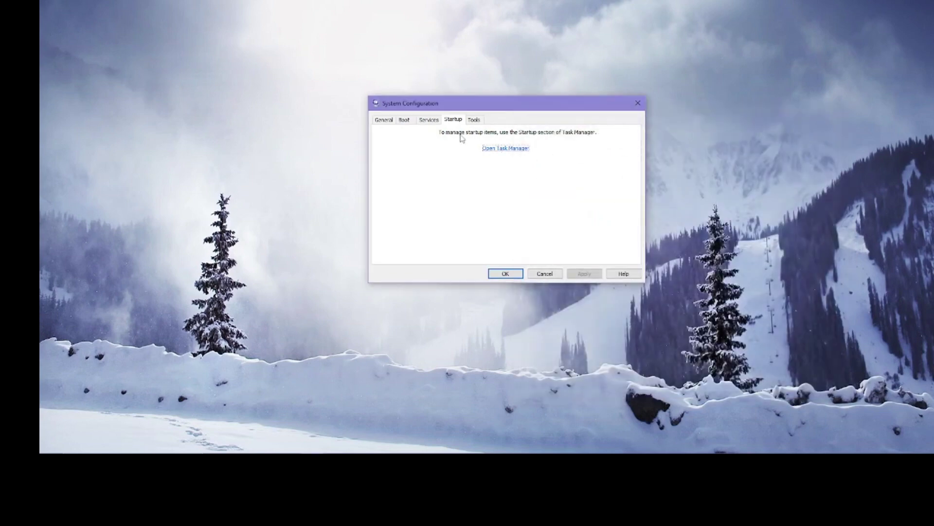
- Hide all Microsoft services in System Configuration, review the remaining services, and accept the dialog
click(433, 123)
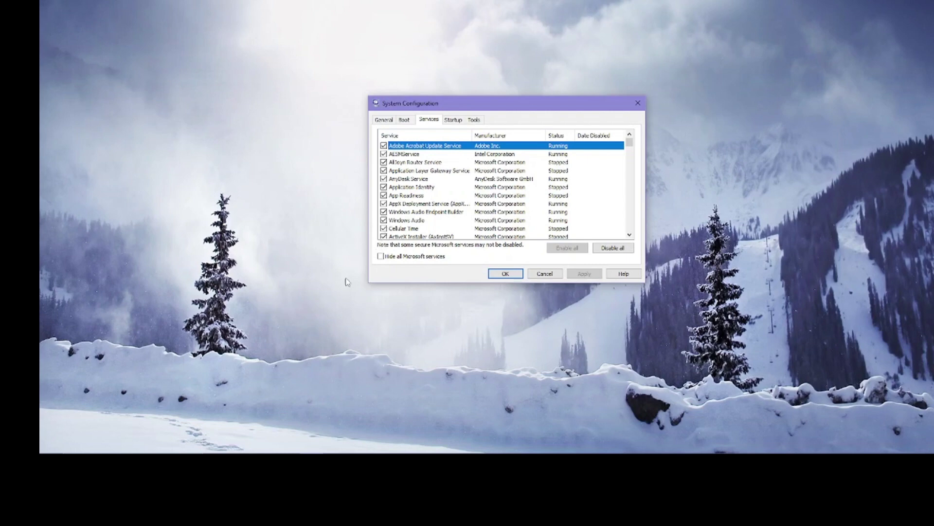
click(395, 257)
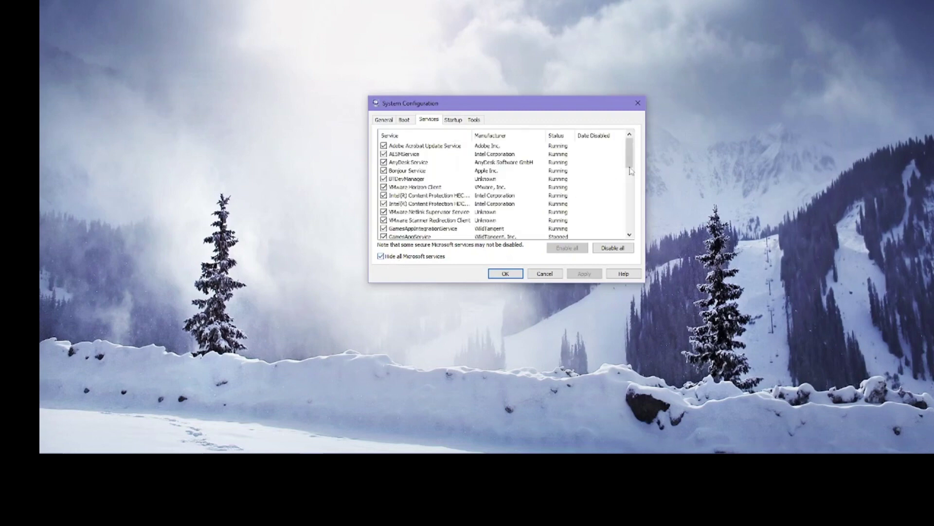
drag(629, 161, 629, 196)
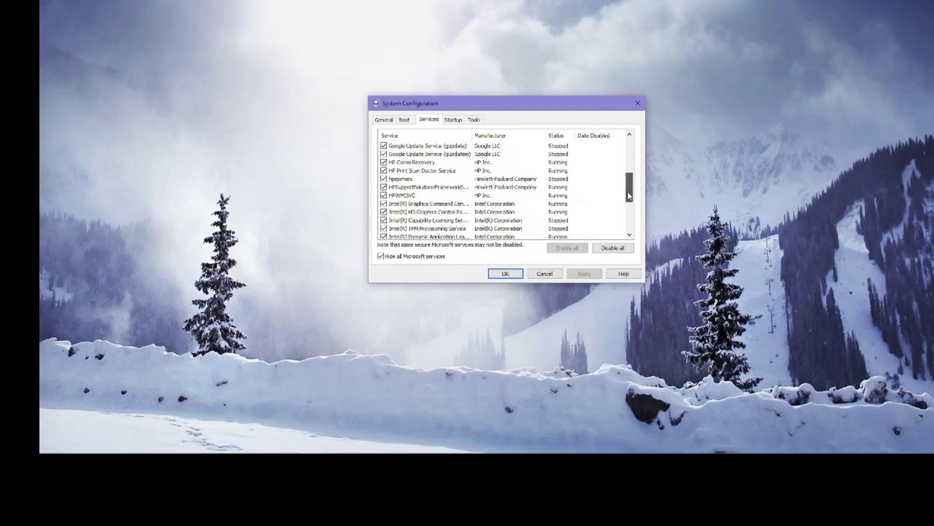
drag(630, 196, 634, 230)
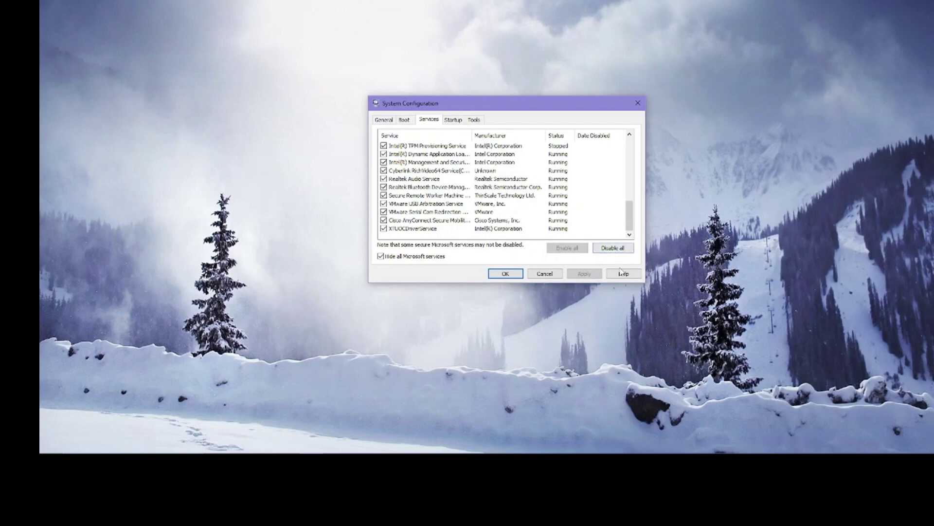
click(508, 275)
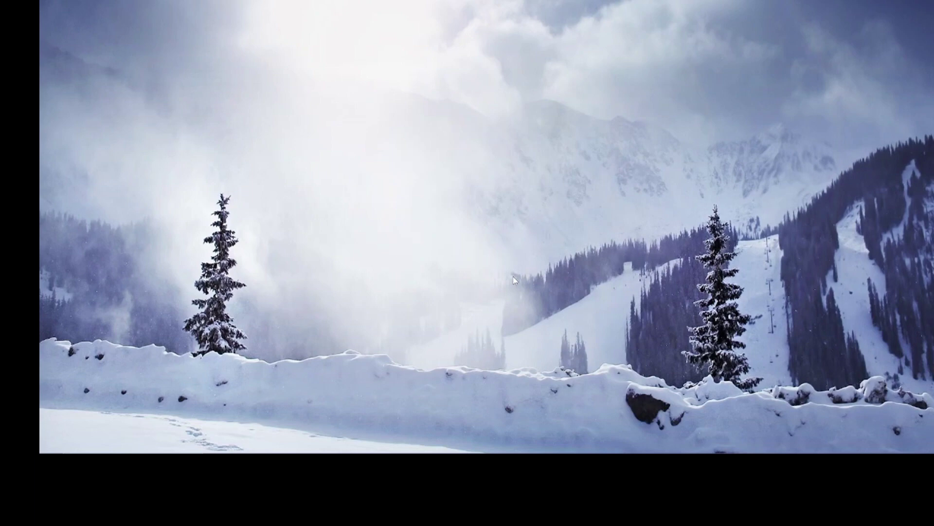
- Open the Windows Update settings and resume the paused updates
key(super)
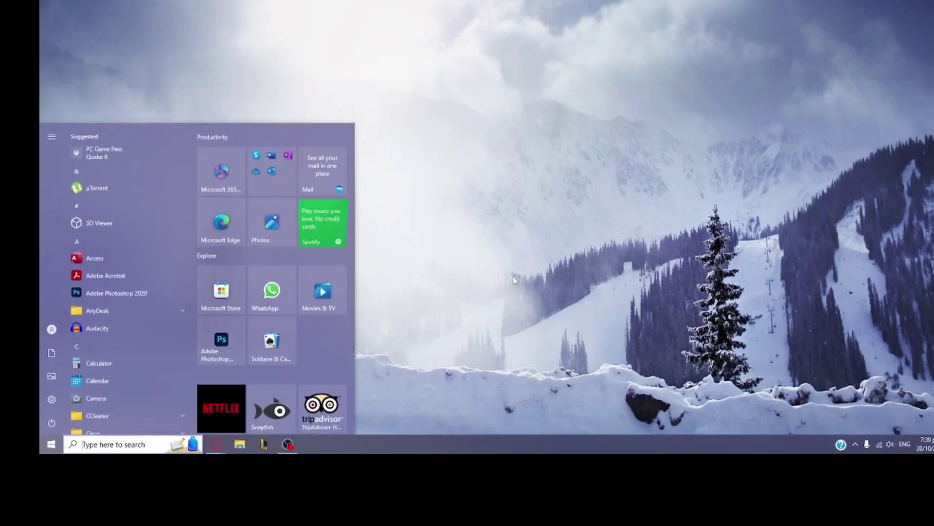
text(update)
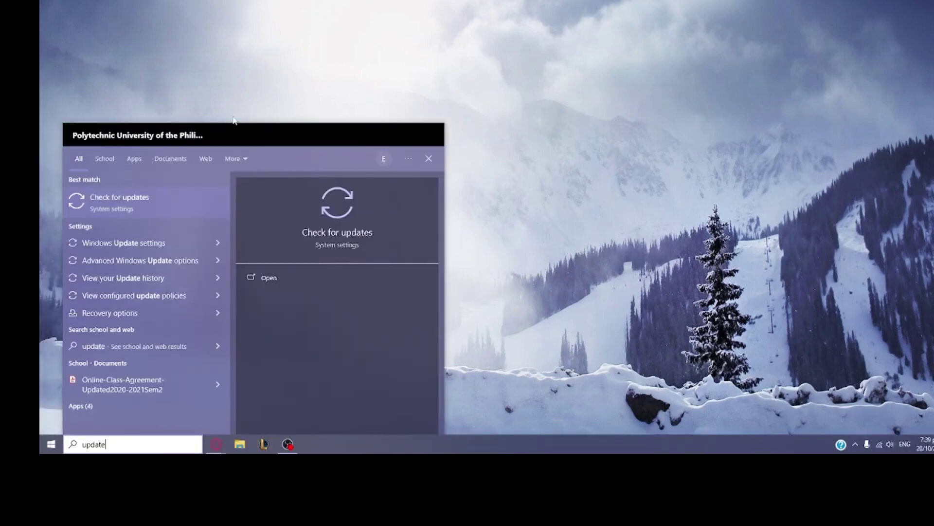
click(154, 206)
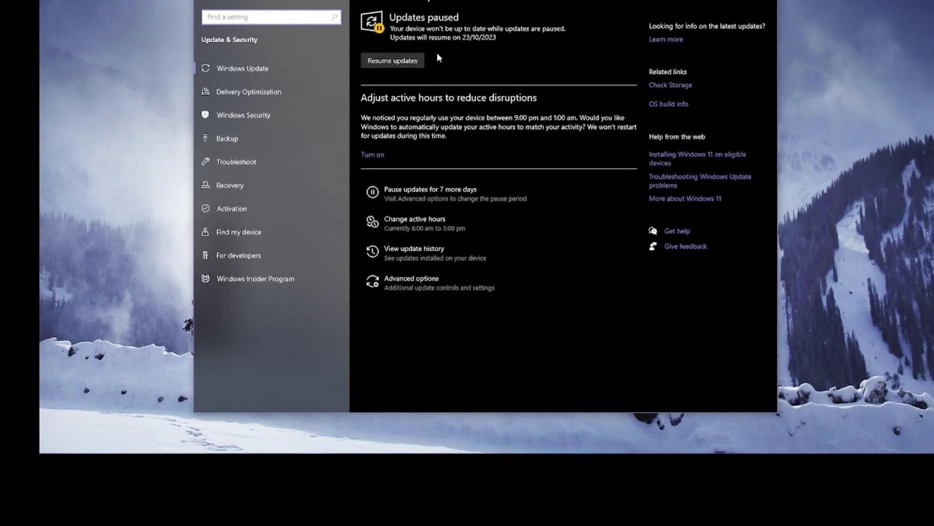
click(420, 58)
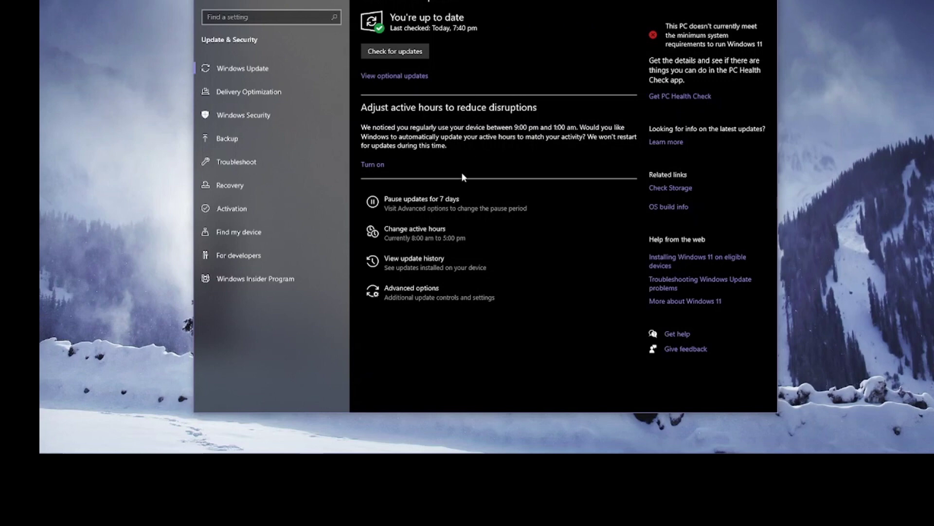
- Pause Windows updates until Sunday, 22 October 2023 in the advanced update options and close Settings
click(415, 301)
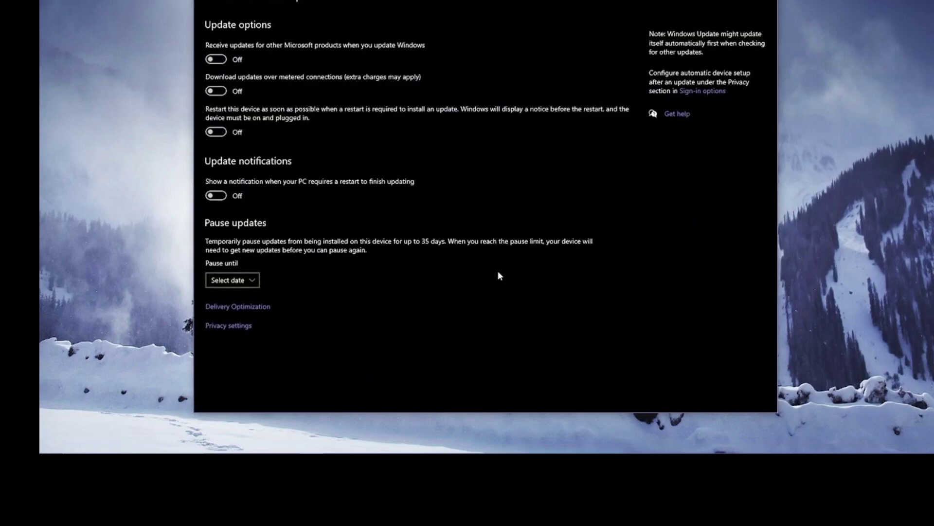
click(251, 281)
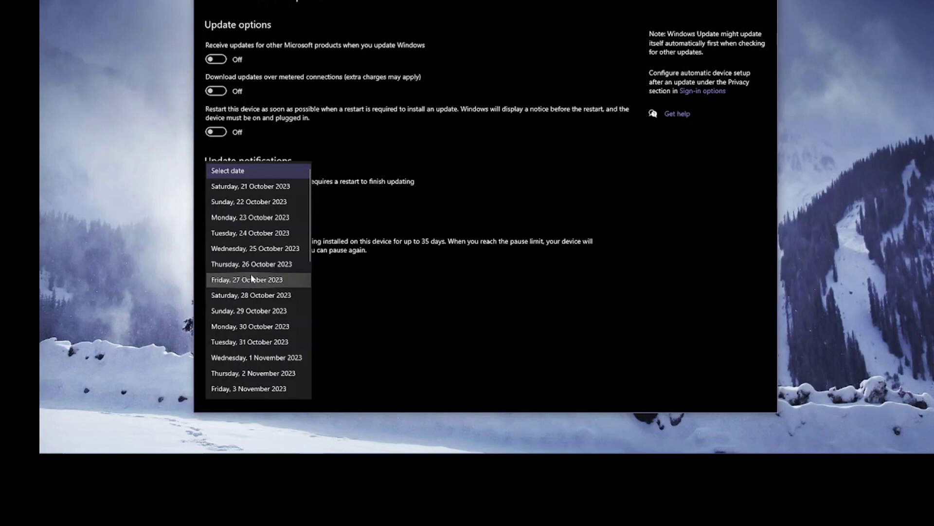
click(257, 204)
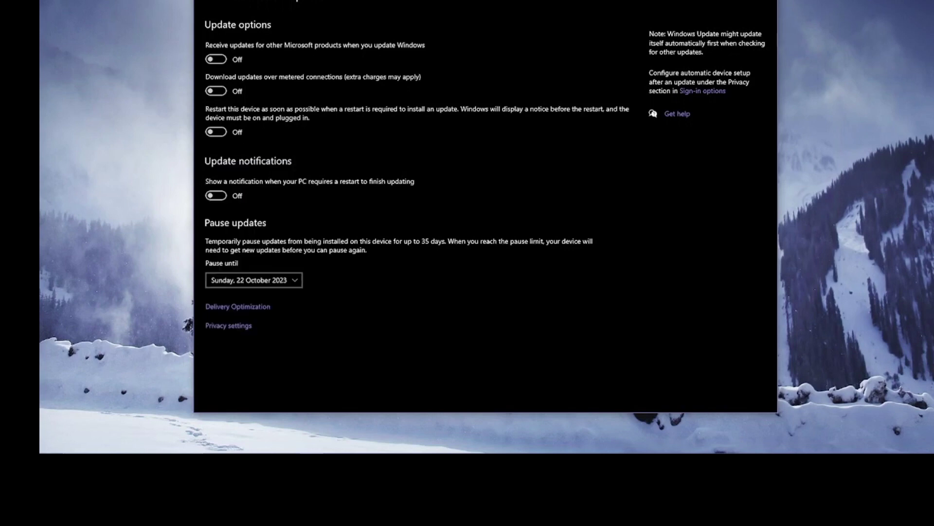
click(766, 0)
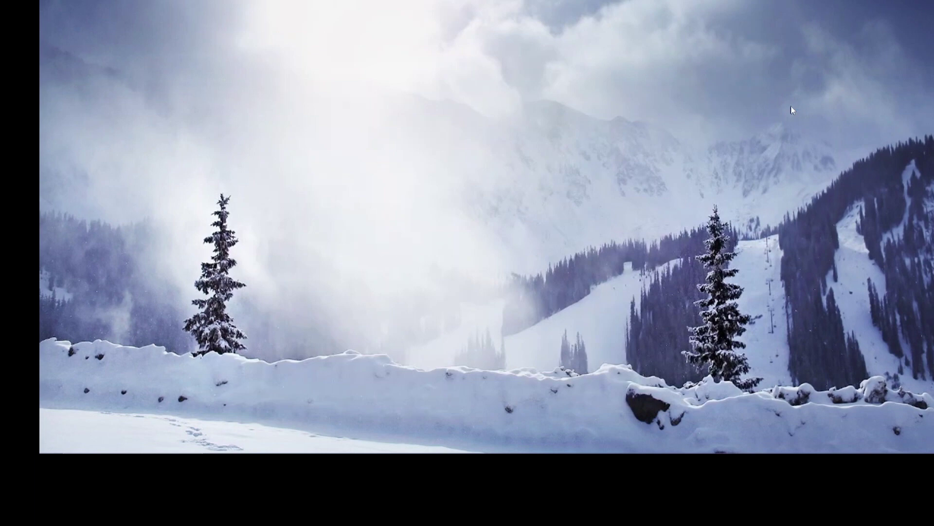
- Open Windows Security, run a quick scan in Virus & threat protection, and close the window
key(super)
text(anti viru)
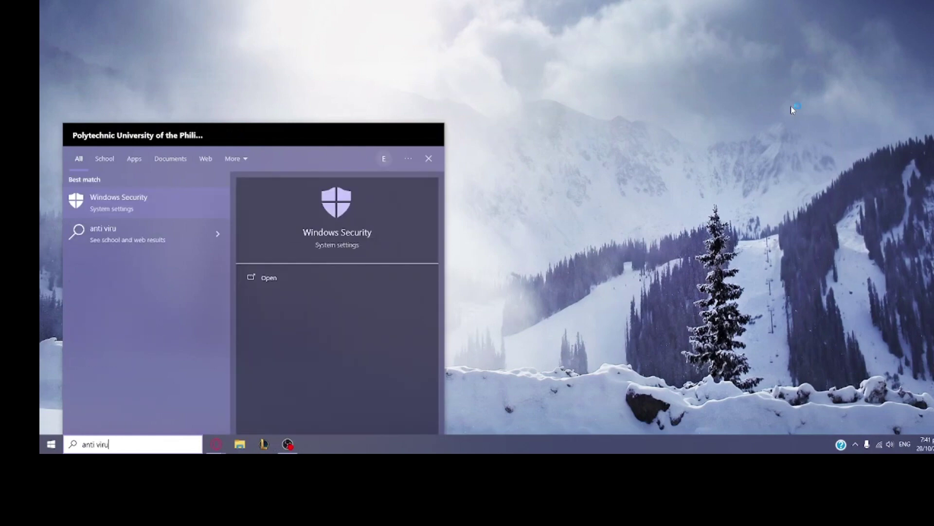
text(s)
click(183, 204)
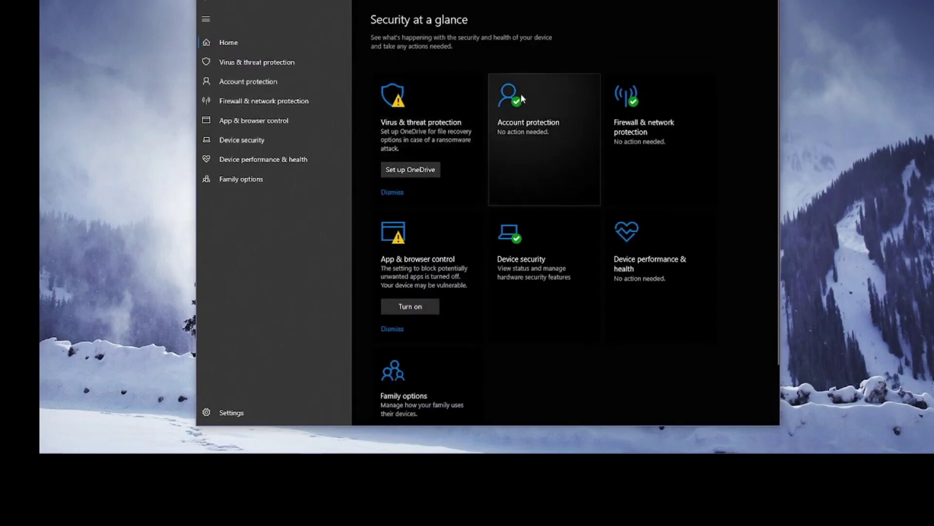
click(665, 98)
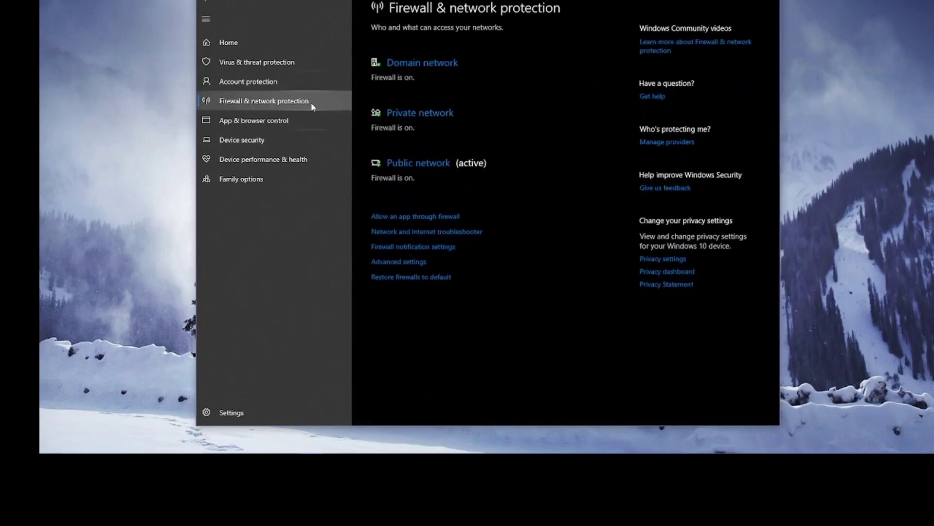
click(291, 66)
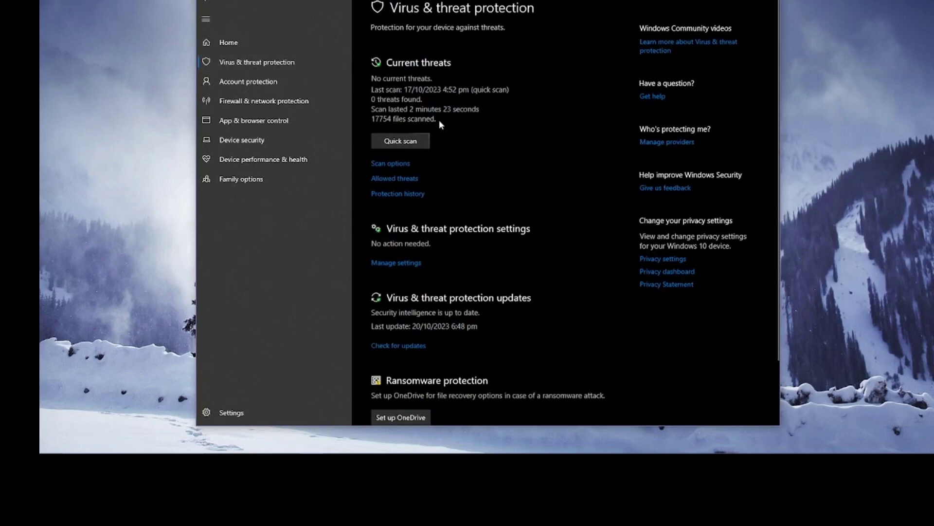
click(412, 143)
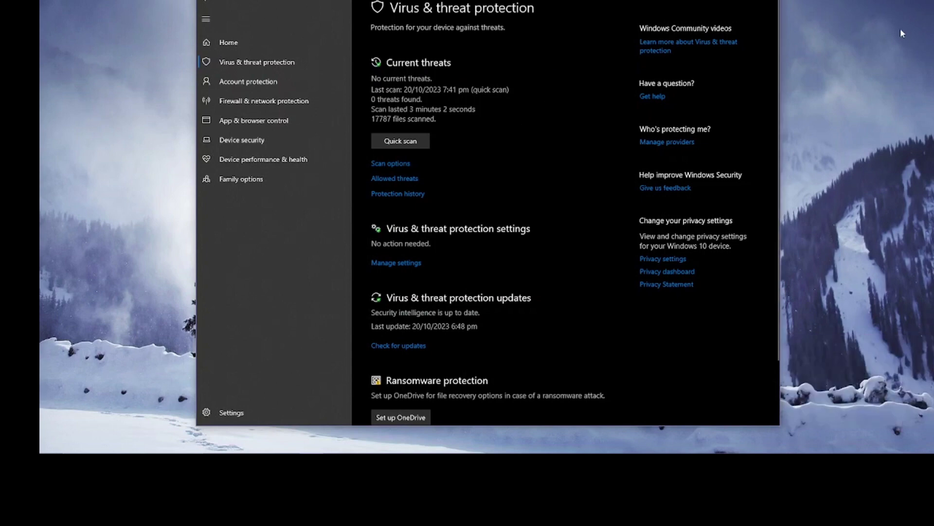
click(768, 0)
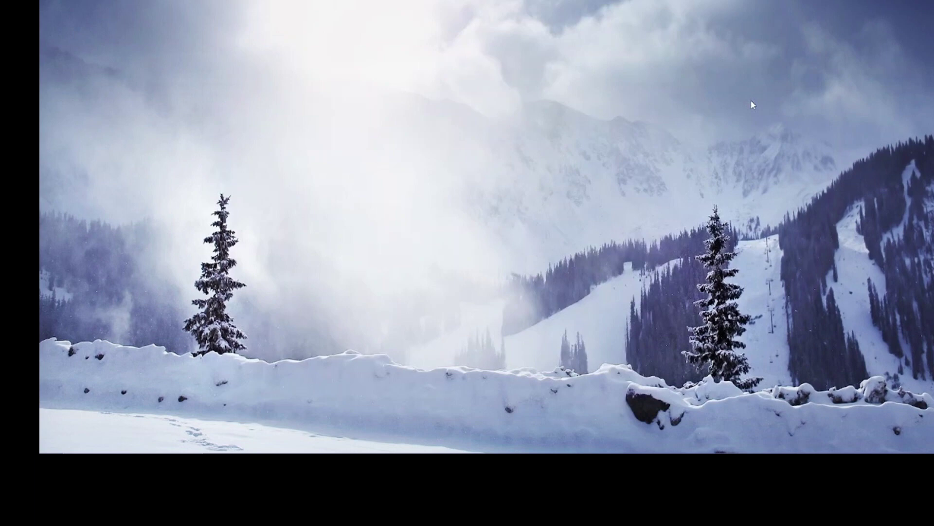
- Open the Windows Temp folder by running temp from the Run dialog
key(super)
text(run)
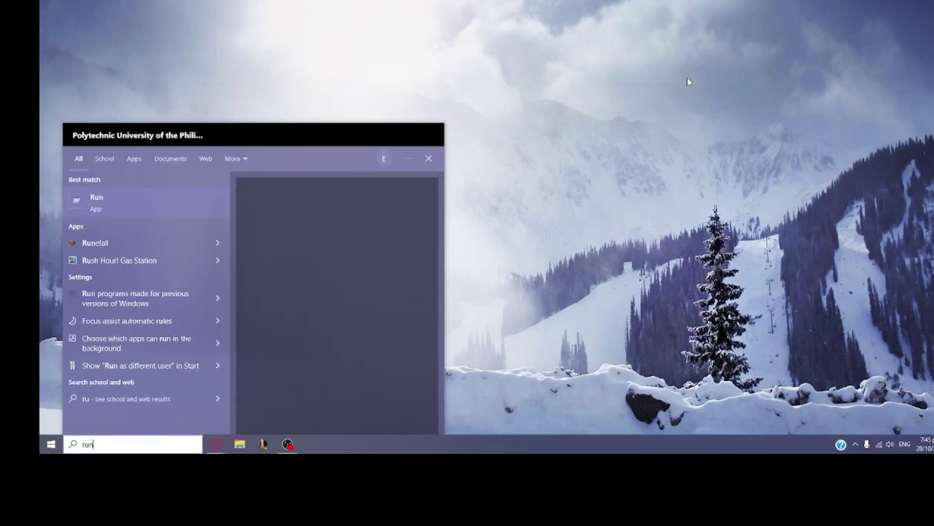
click(189, 196)
drag(137, 348, 522, 119)
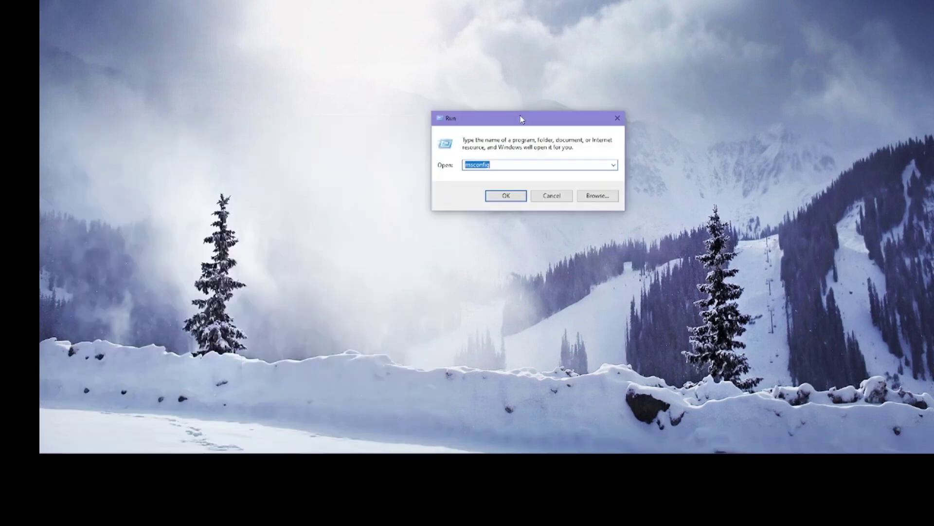
text(%temp%)
key(Return)
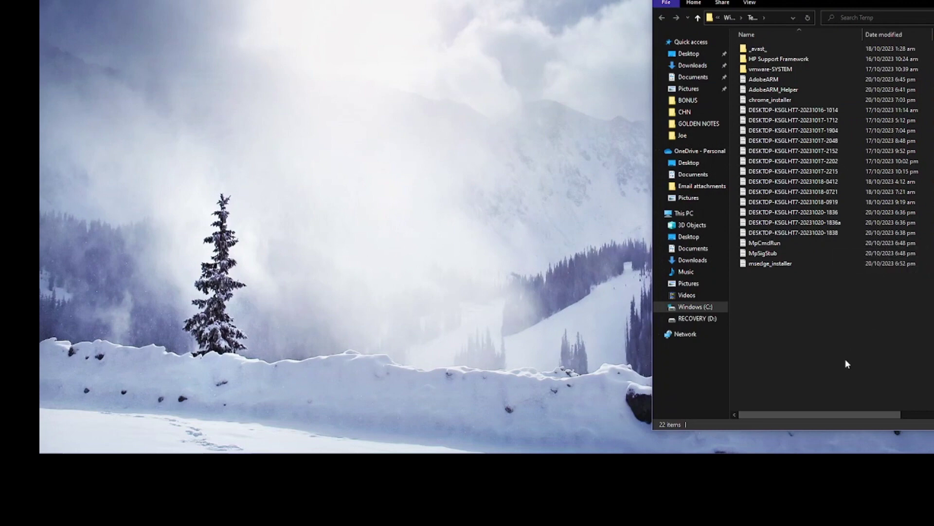
- Delete all files and folders in the Windows Temp folder and close its window
key(ctrl+a)
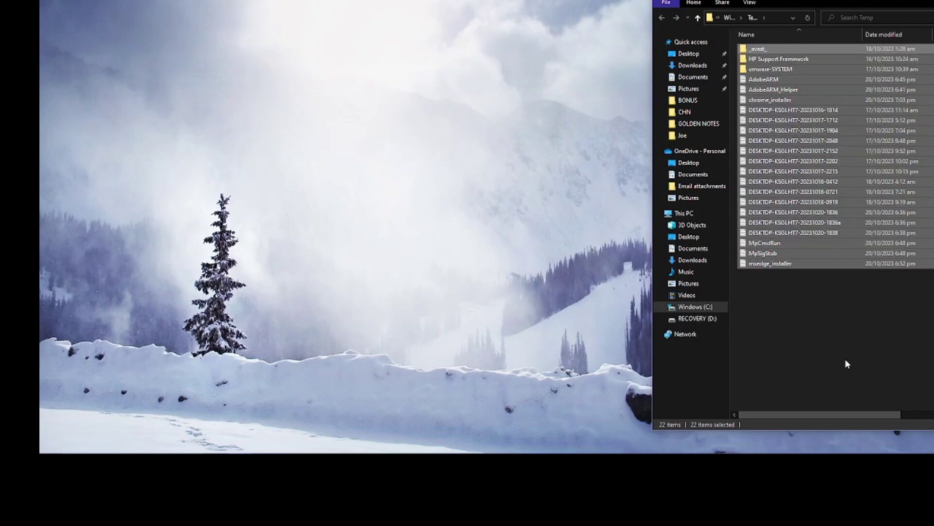
key(Delete)
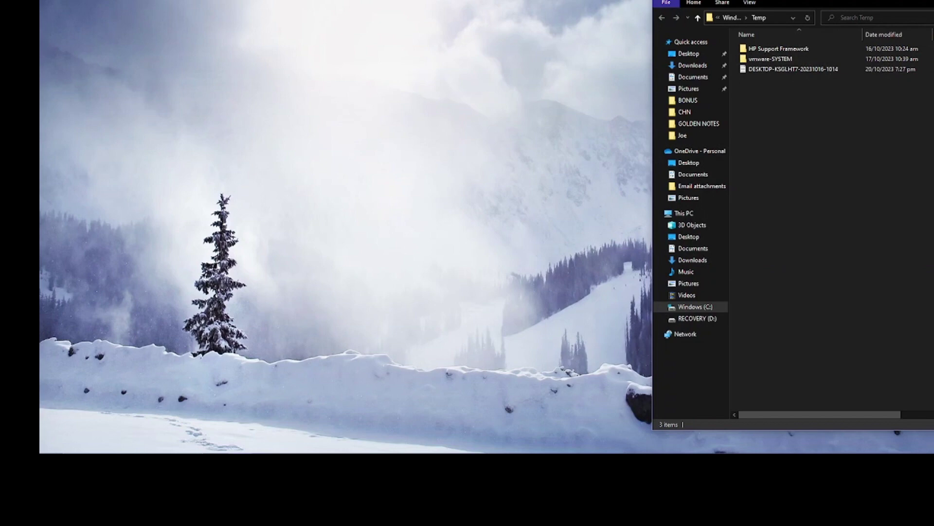
key(alt+F4)
- Open the local user Temp folder by running %temp% from the Run dialog
key(super+r)
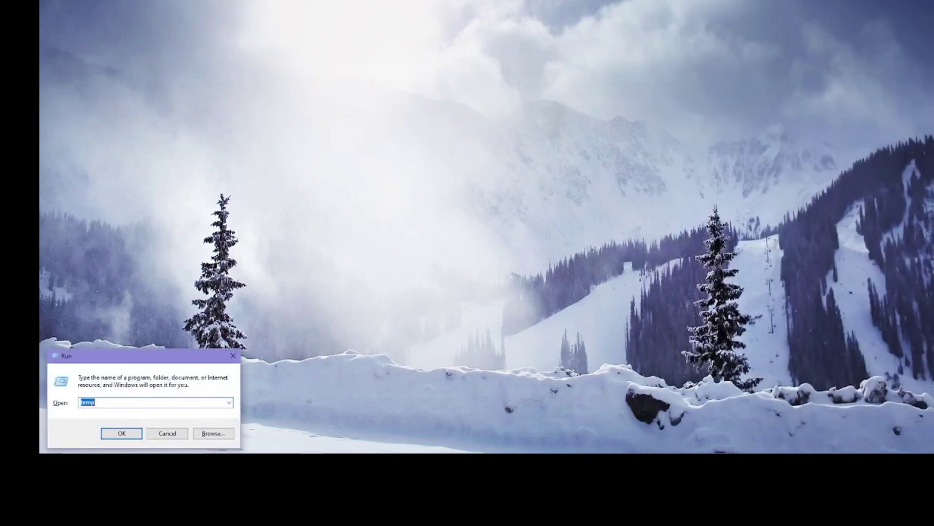
text(%temp)
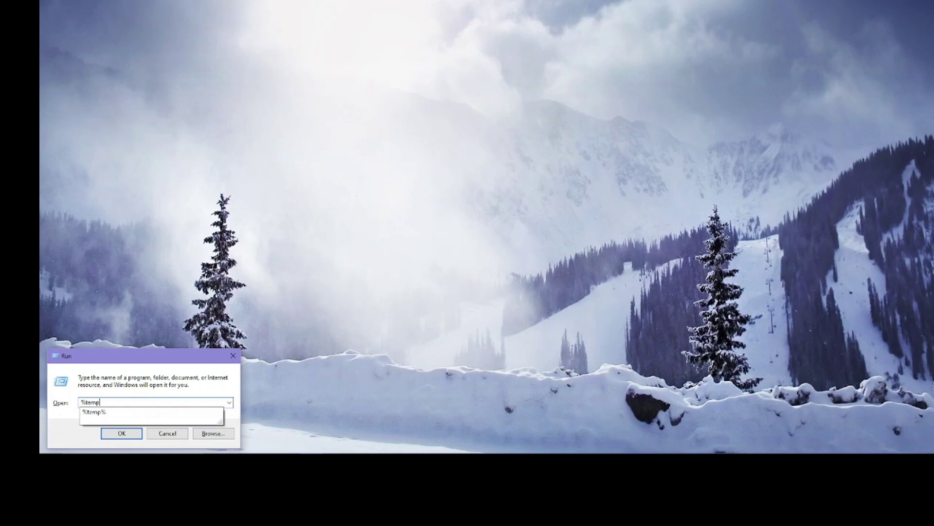
text(%)
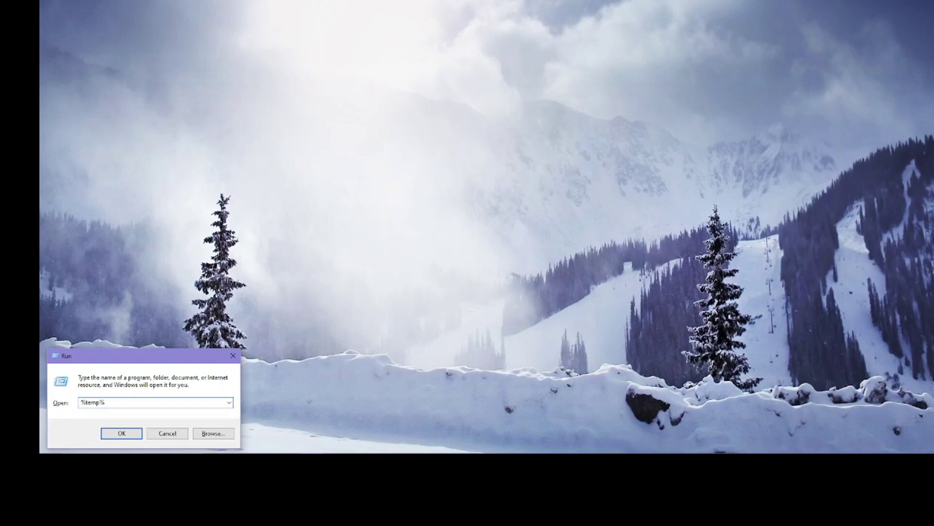
key(Return)
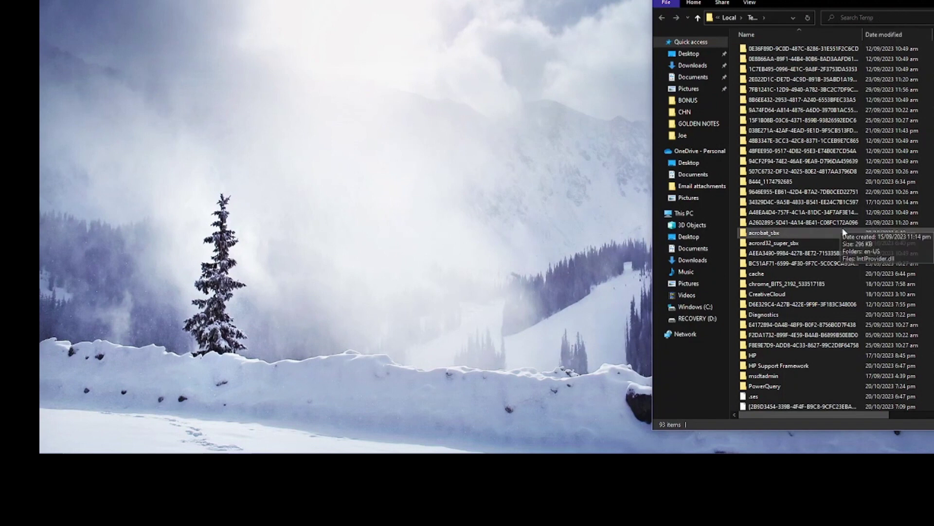
- Delete everything in the local user Temp folder, skipping all files in use, and close its window
key(ctrl+a)
key(Delete)
click(481, 147)
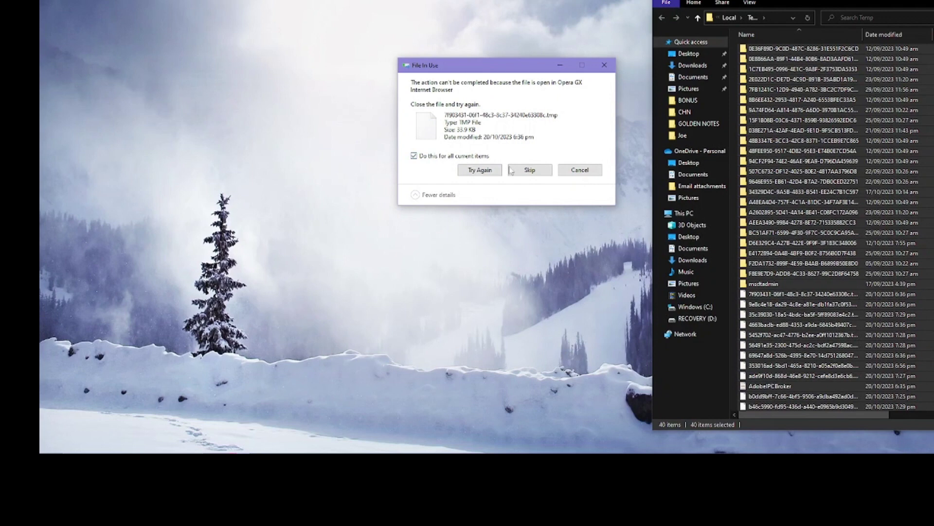
click(520, 169)
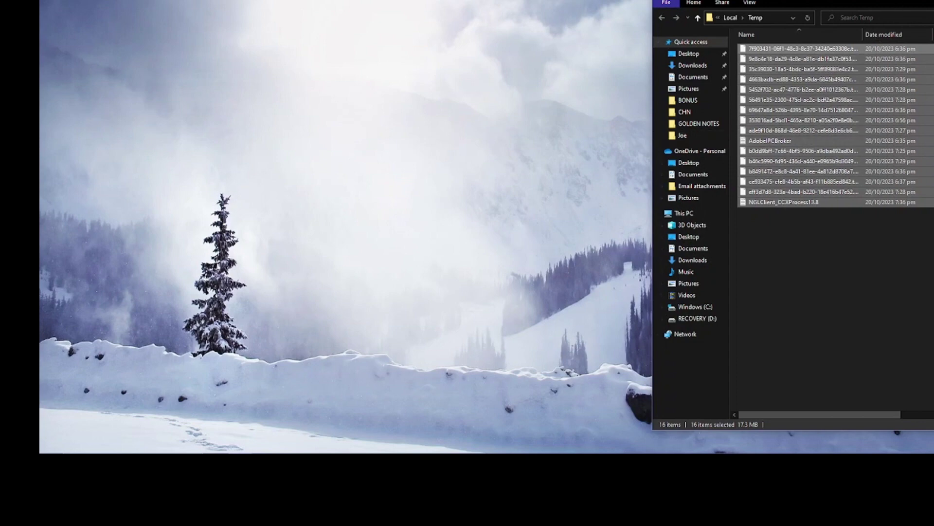
key(alt+F4)
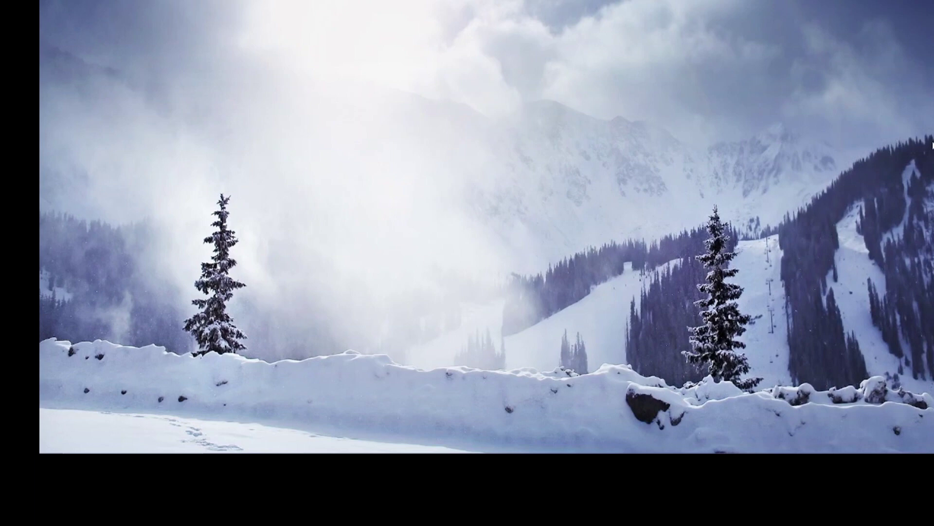